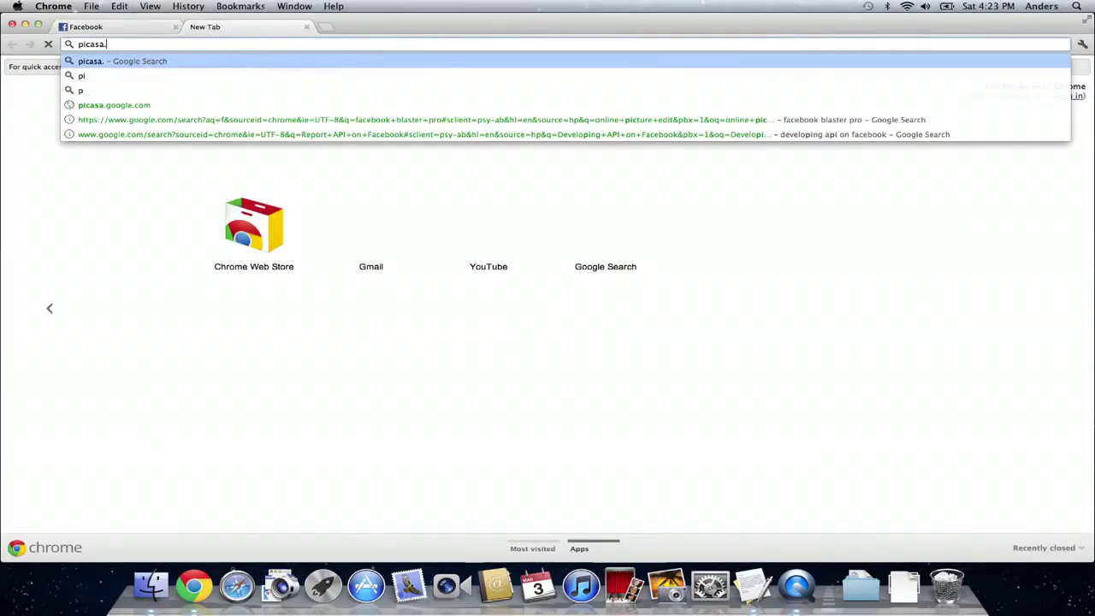
# Step: Load picasa.google.com in a new Chrome tab
pyautogui.write('gle.com')
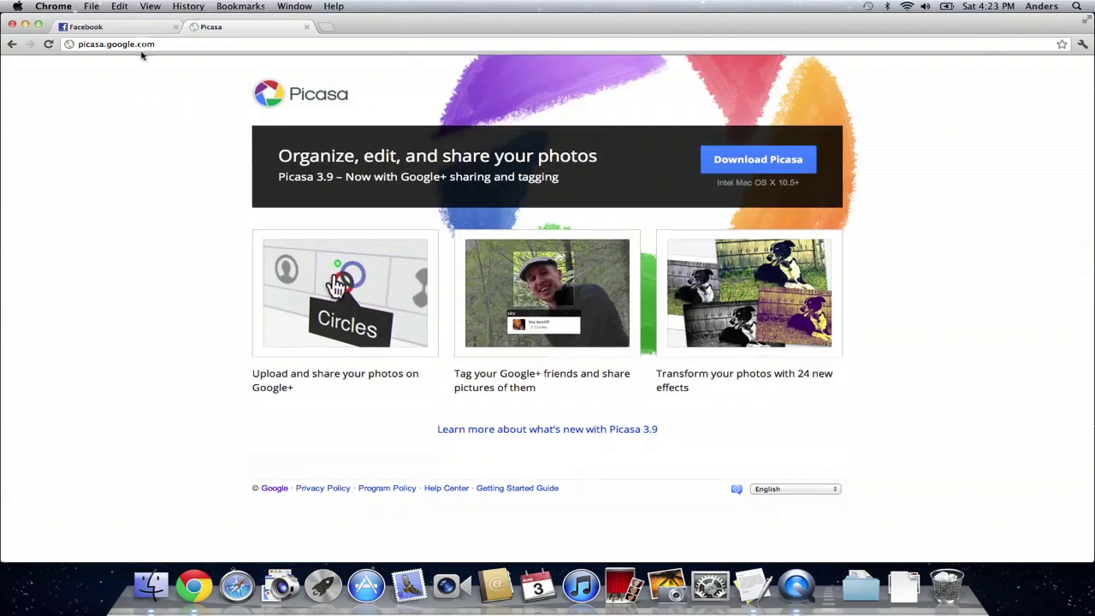
# Step: Go to the Profile Pictures album on your Facebook profile
pyautogui.click(120, 31)
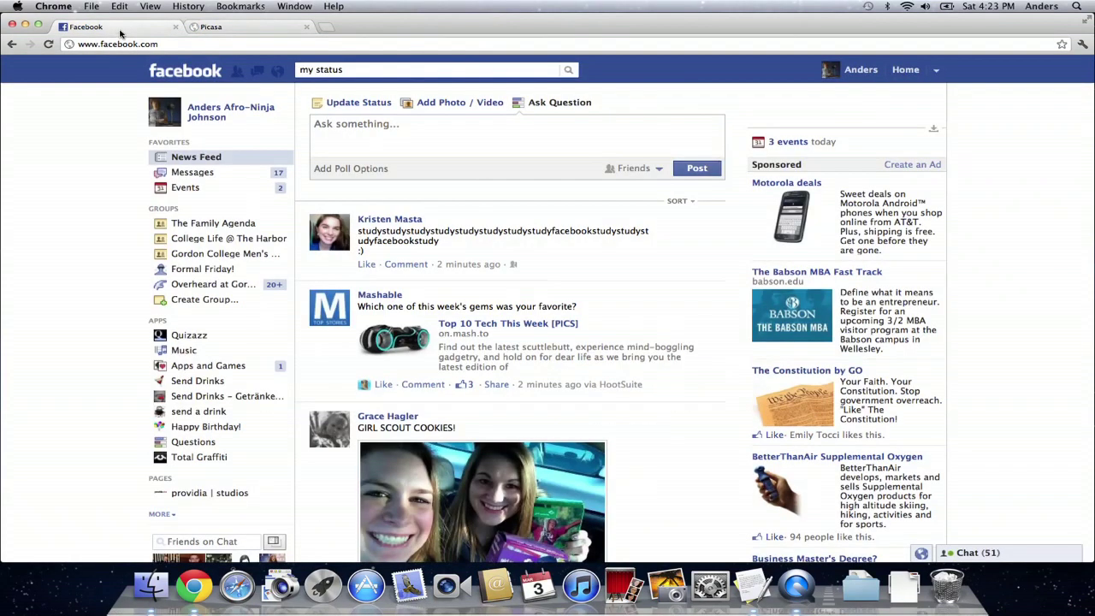
pyautogui.click(855, 70)
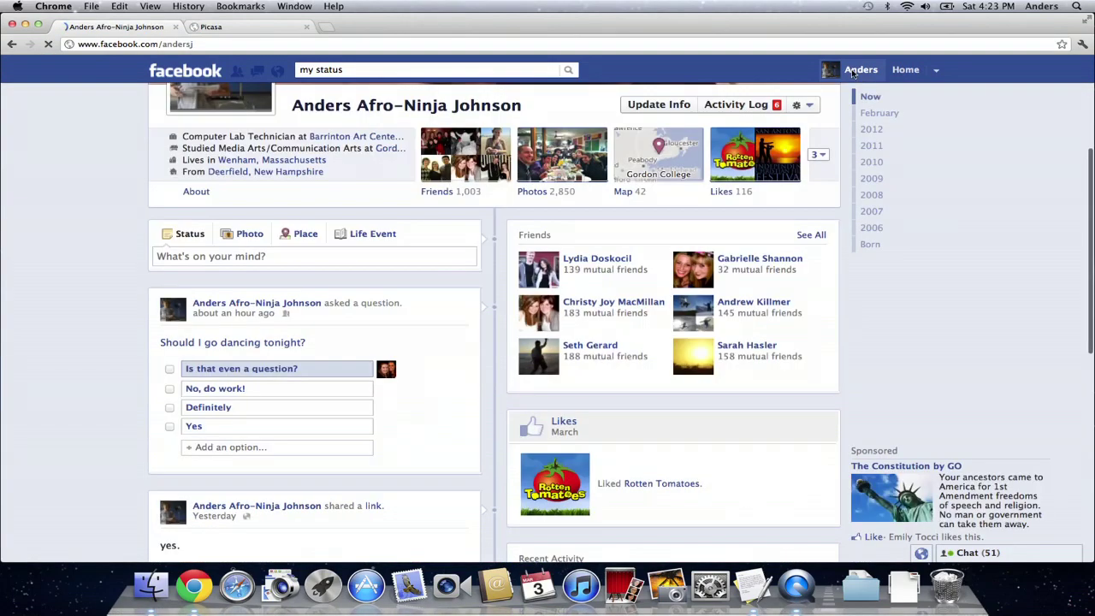
pyautogui.click(560, 151)
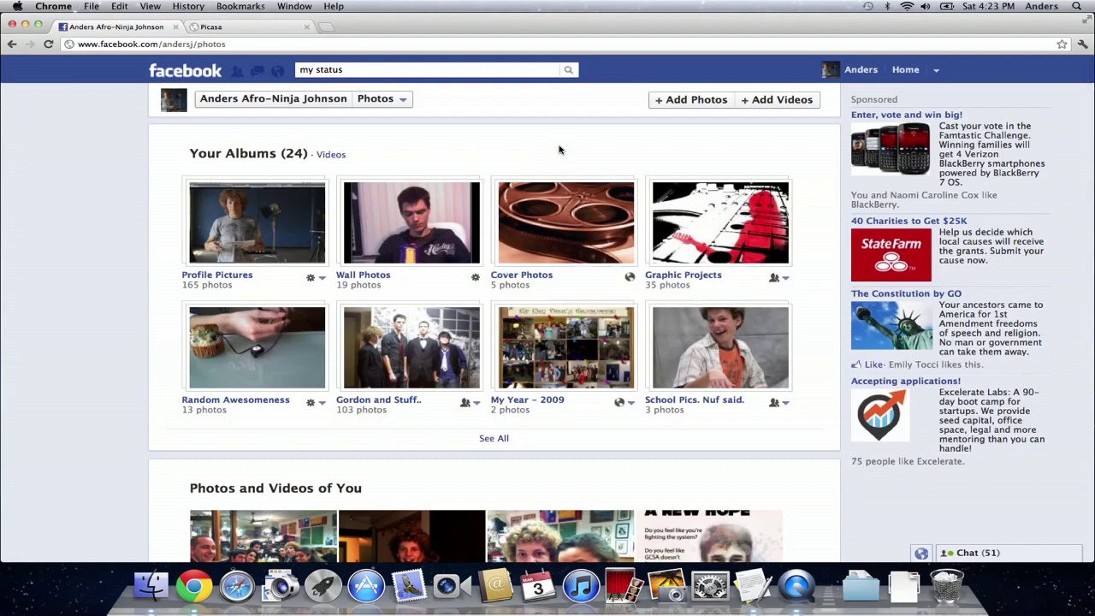
pyautogui.click(277, 225)
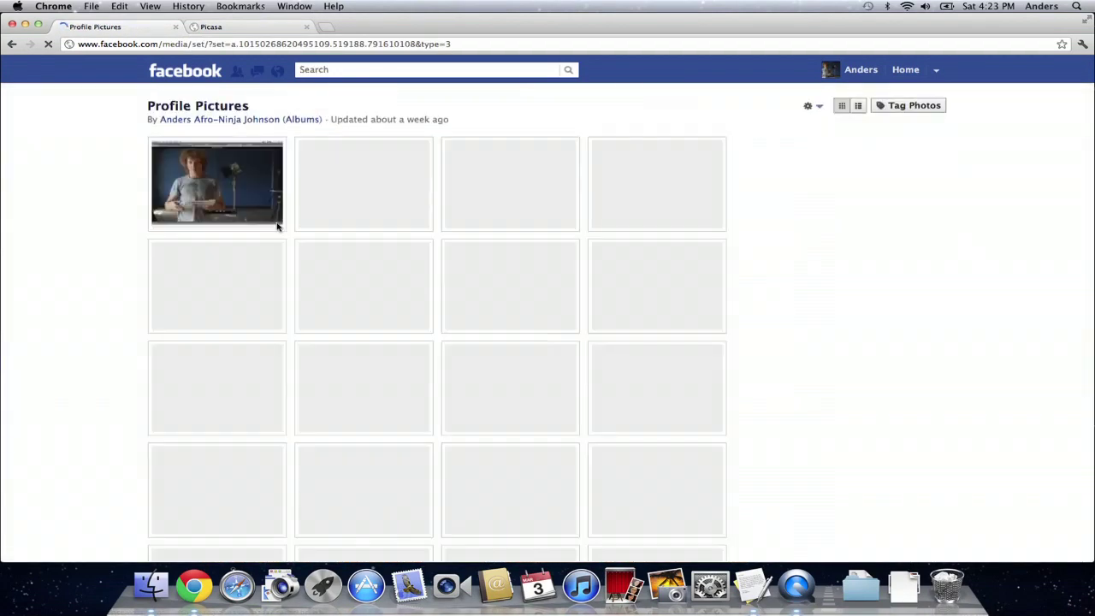
# Step: Open the first profile picture full size and save it to the Desktop
pyautogui.rightClick(203, 211)
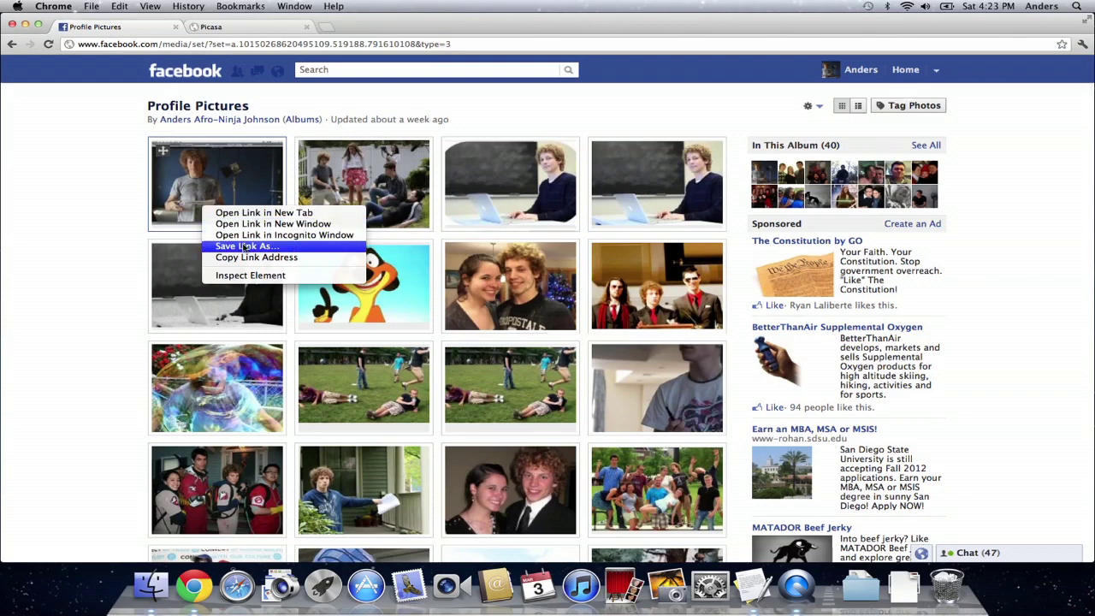
pyautogui.click(180, 195)
pyautogui.click(180, 194)
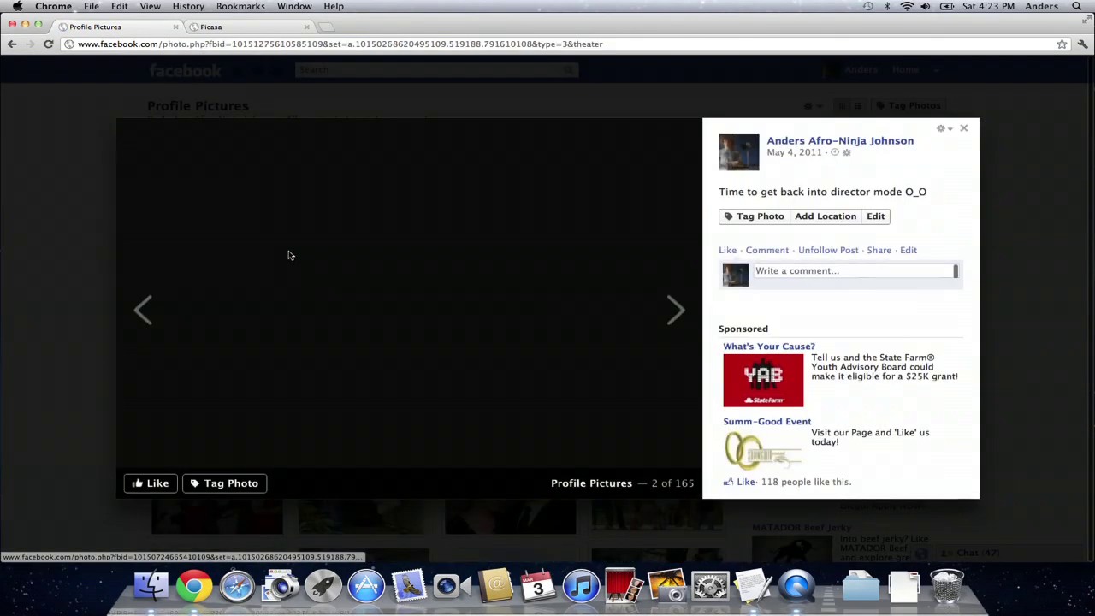
pyautogui.rightClick(290, 254)
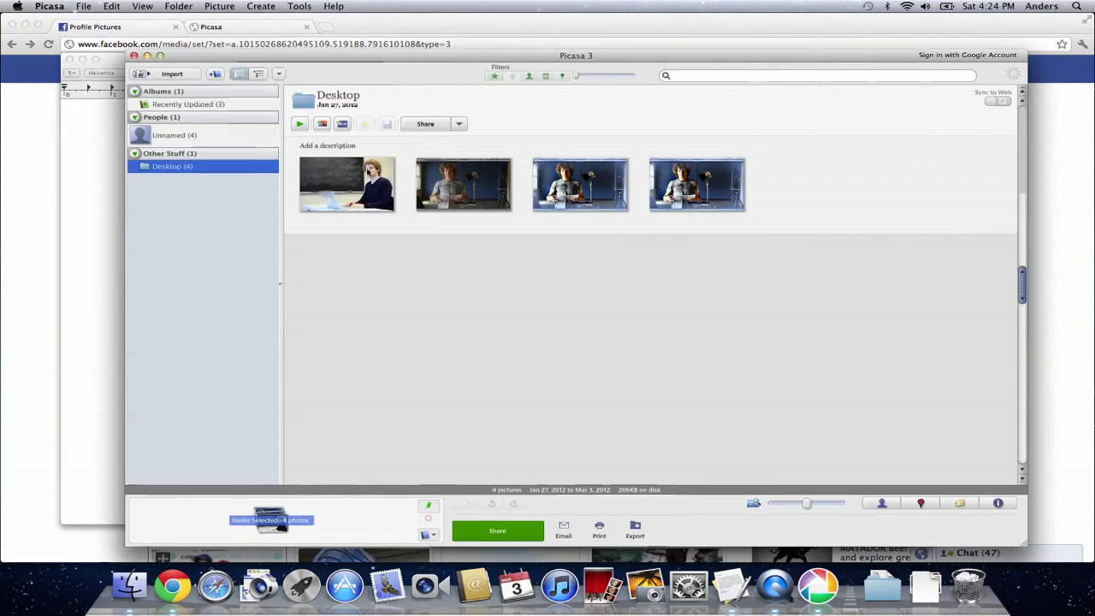
# Step: Open the second Desktop photo and edit a copy of it in Picnik
pyautogui.doubleClick(453, 186)
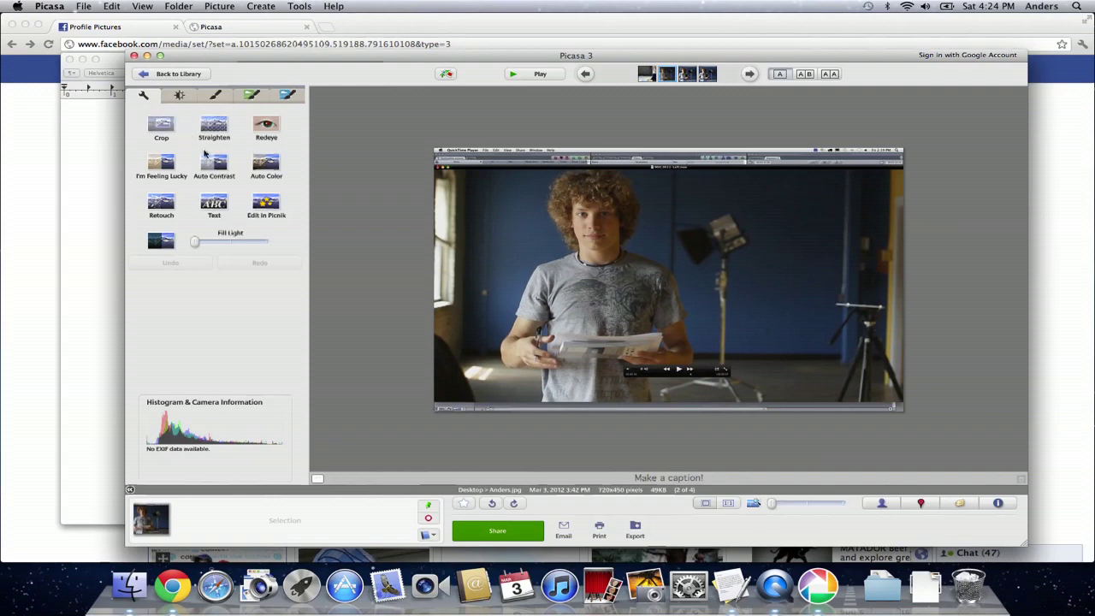
pyautogui.click(266, 203)
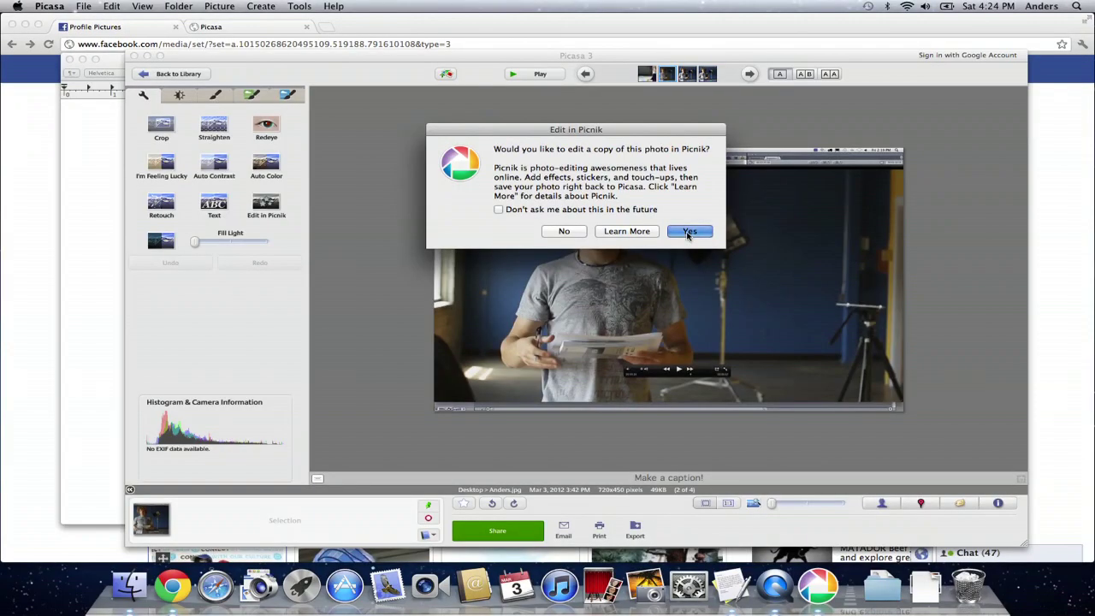
pyautogui.click(690, 231)
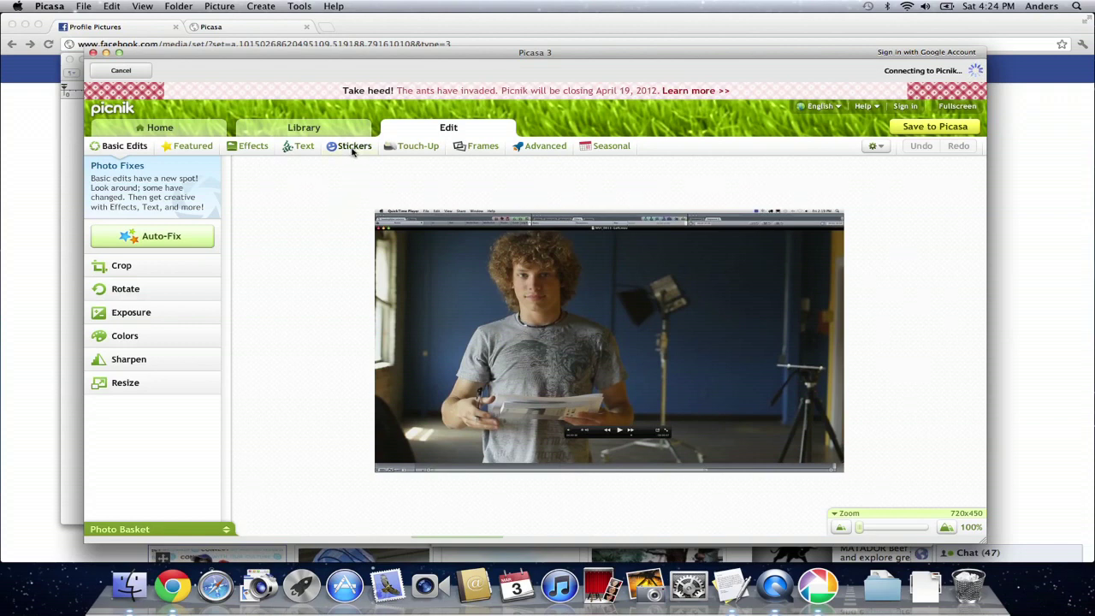
# Step: Show Picnik's sticker collections and scroll down to the Beards category
pyautogui.click(351, 147)
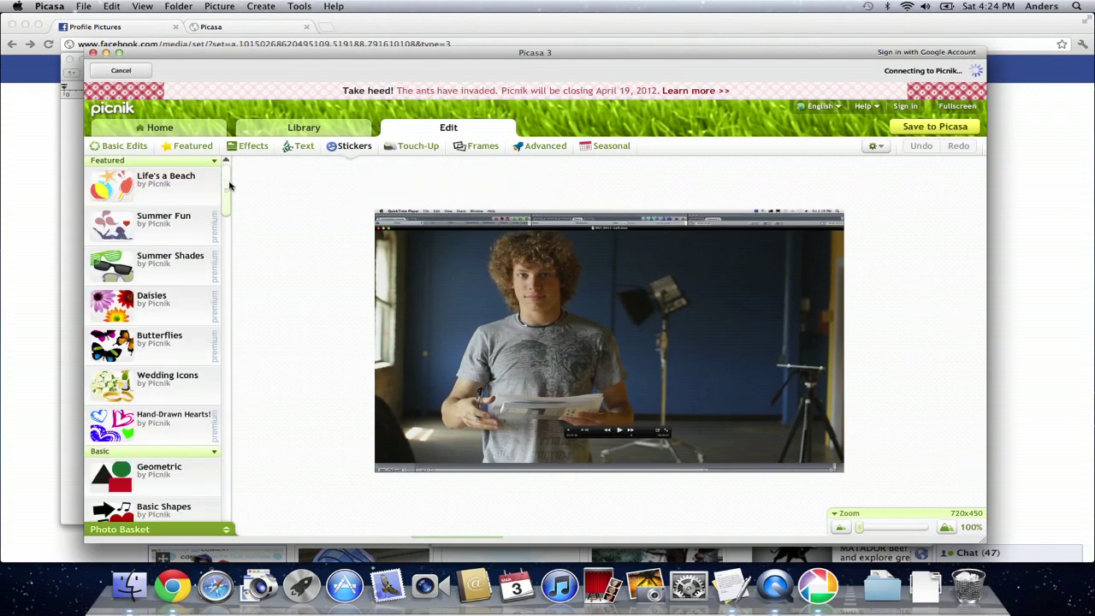
pyautogui.moveTo(229, 186); pyautogui.dragTo(232, 259)
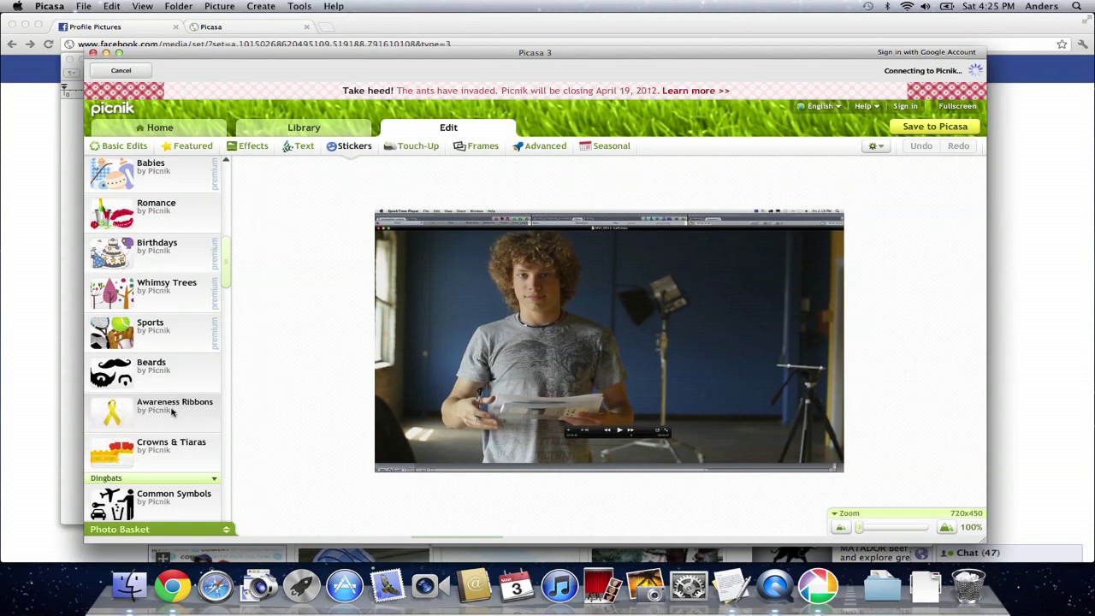
# Step: Add a thin mustache sticker from Beards, placed and shrunk onto the upper lip
pyautogui.click(161, 370)
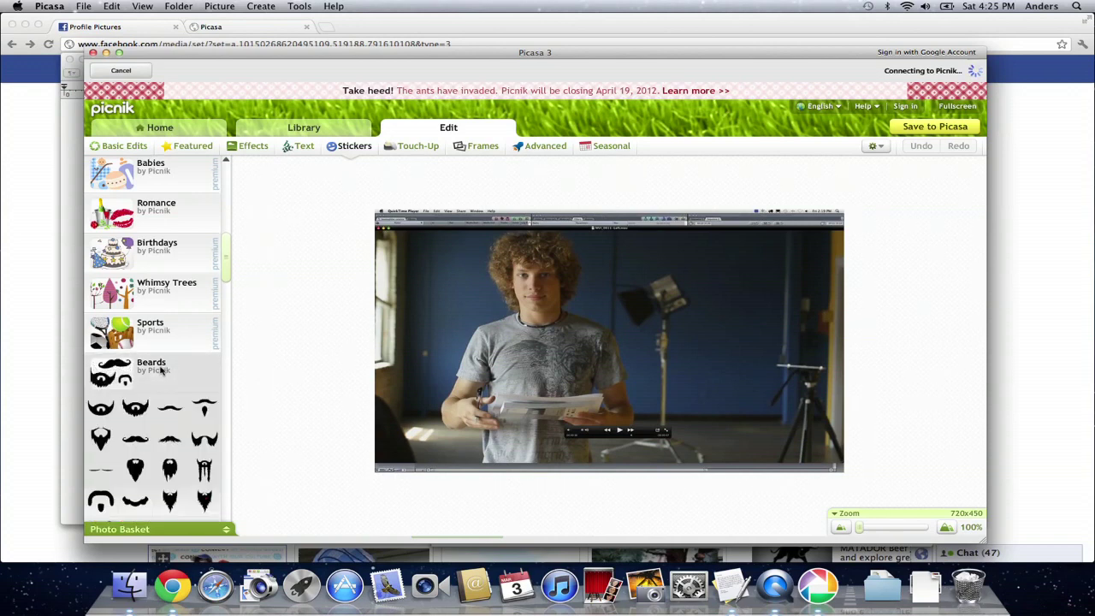
pyautogui.moveTo(225, 232); pyautogui.dragTo(226, 287)
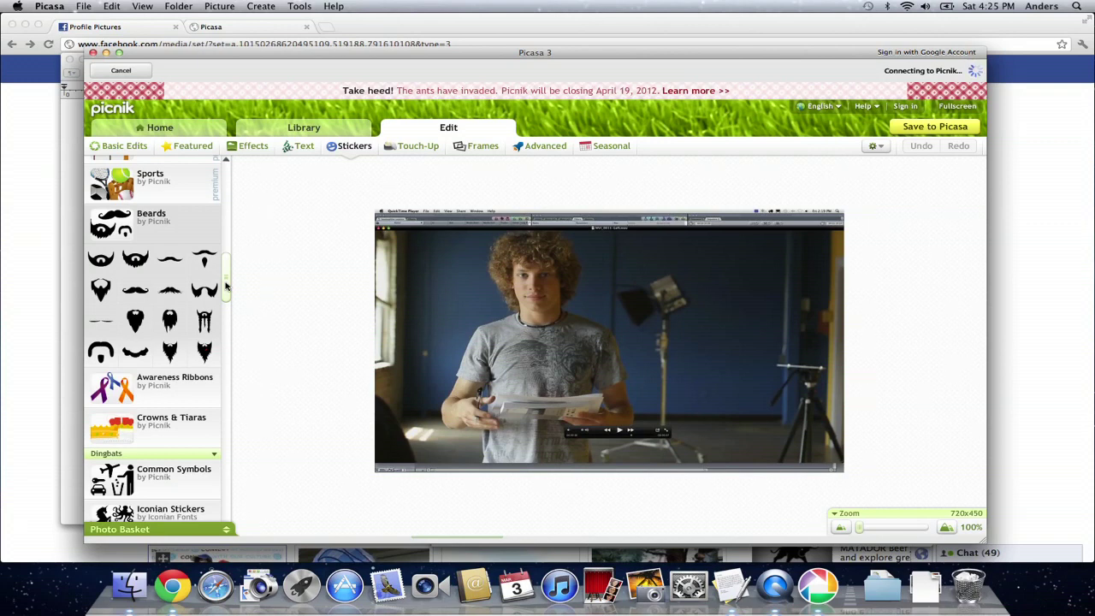
pyautogui.click(174, 267)
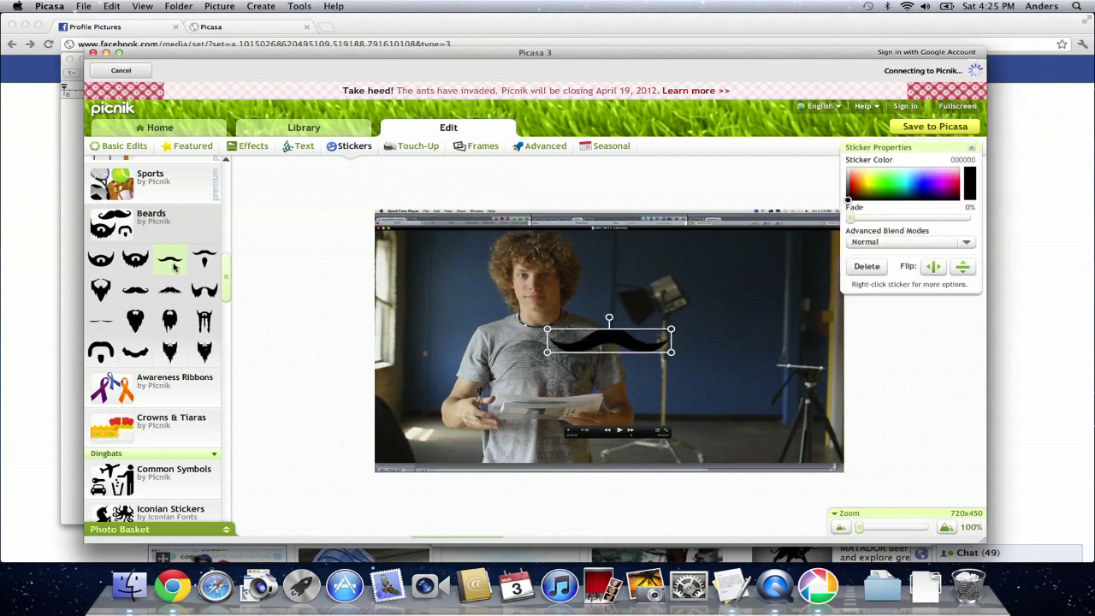
pyautogui.moveTo(625, 344); pyautogui.dragTo(541, 304)
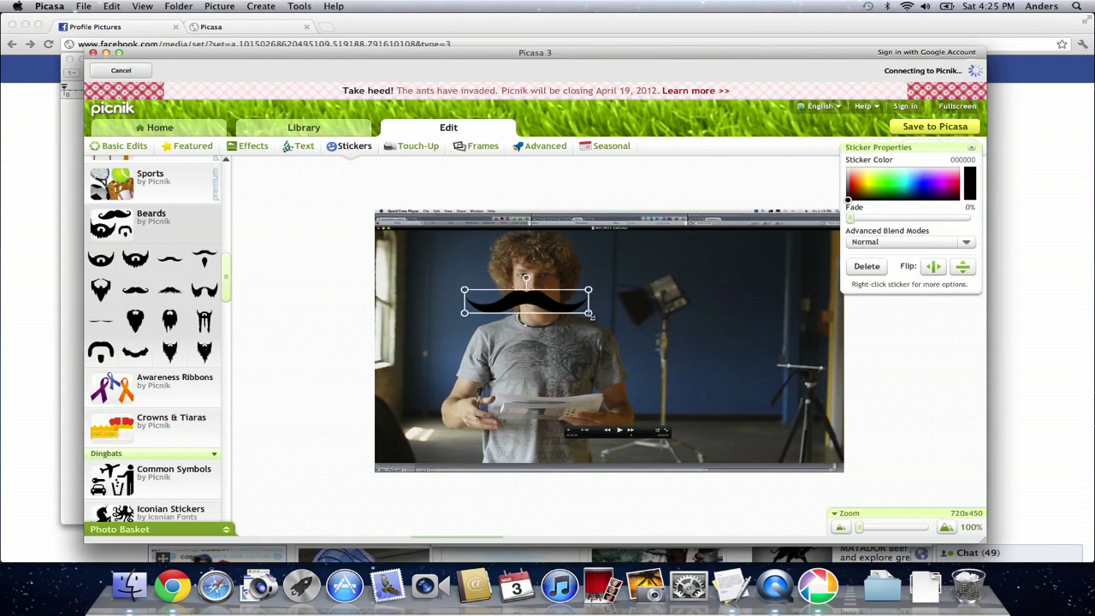
pyautogui.moveTo(588, 315); pyautogui.dragTo(552, 301)
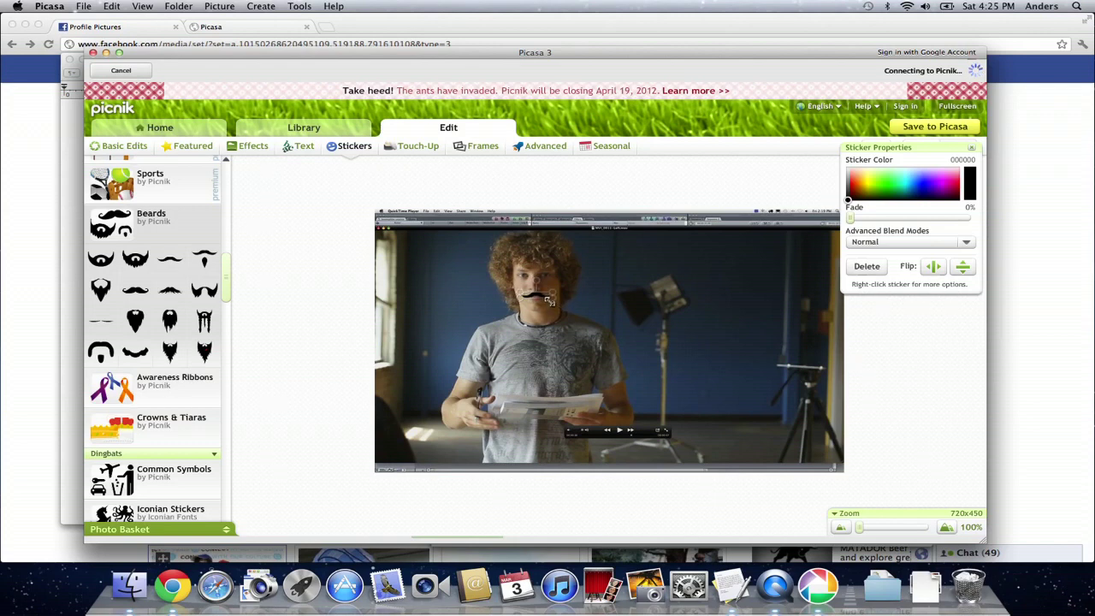
# Step: Nudge the mustache slightly left and keep its colour near-black 040404
pyautogui.click(537, 295)
pyautogui.click(604, 324)
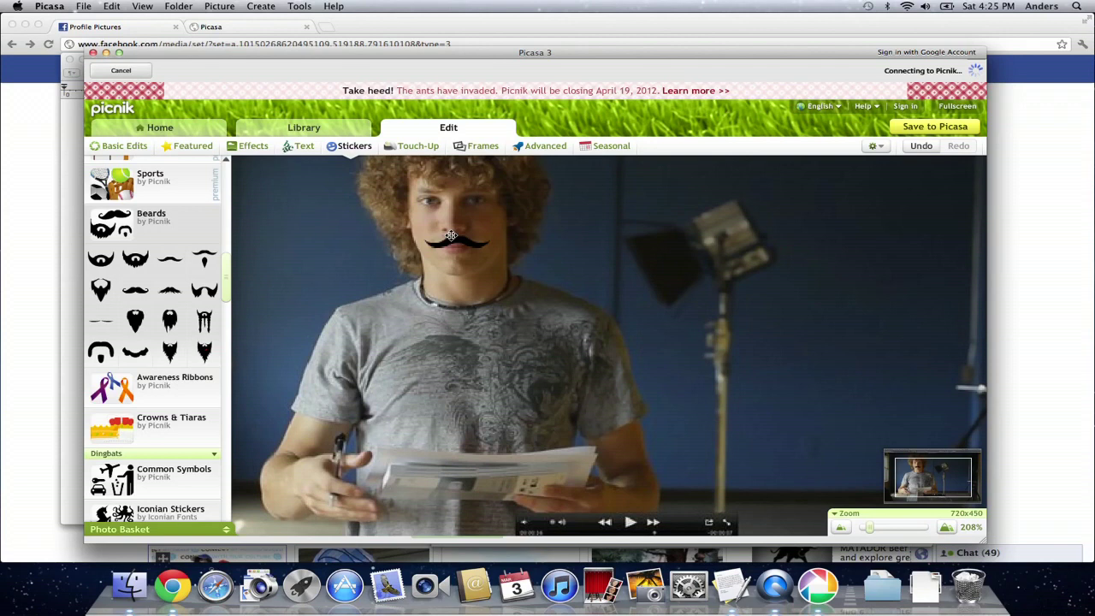
pyautogui.moveTo(450, 235); pyautogui.dragTo(451, 220)
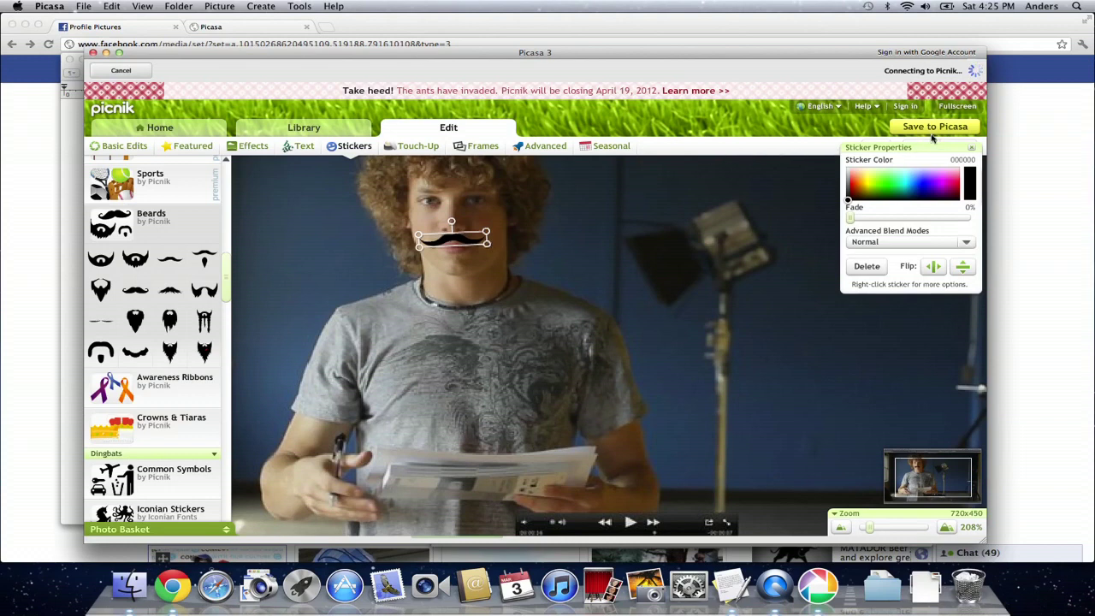
pyautogui.moveTo(856, 202)
pyautogui.mouseDown()
pyautogui.moveTo(855, 189)
pyautogui.moveTo(835, 207)
pyautogui.mouseUp()
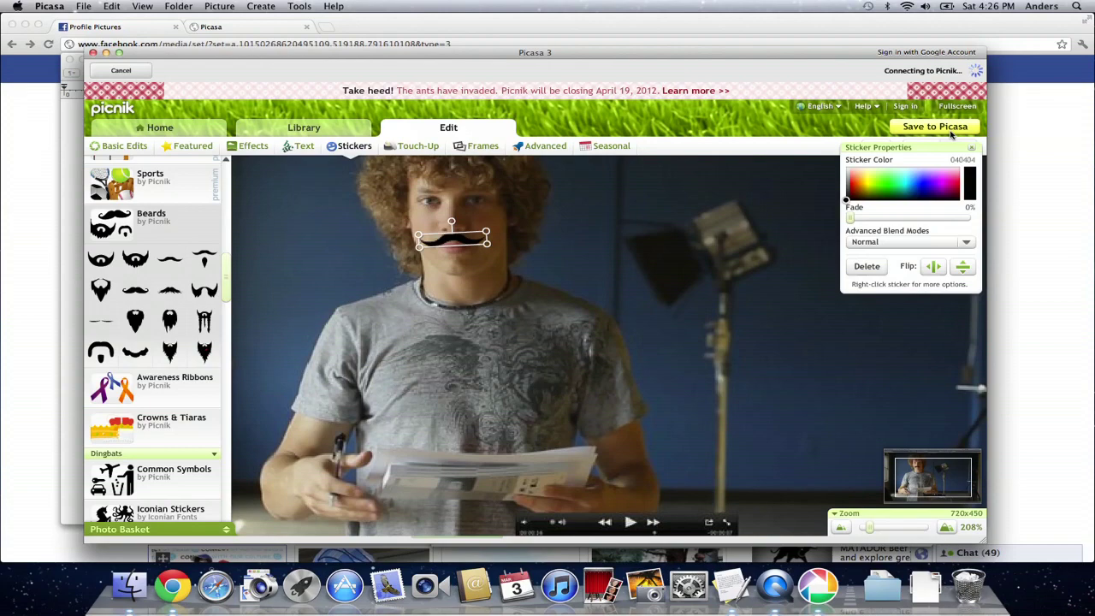
# Step: Send the edited photo back to Picasa, replacing the original
pyautogui.click(943, 129)
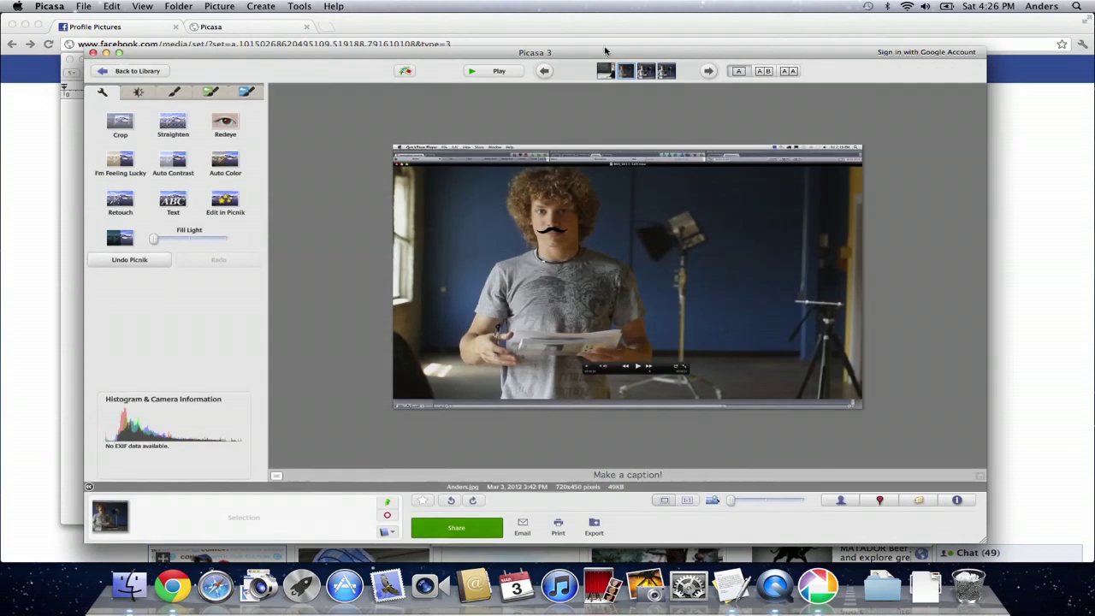
pyautogui.moveTo(605, 50); pyautogui.dragTo(604, 44)
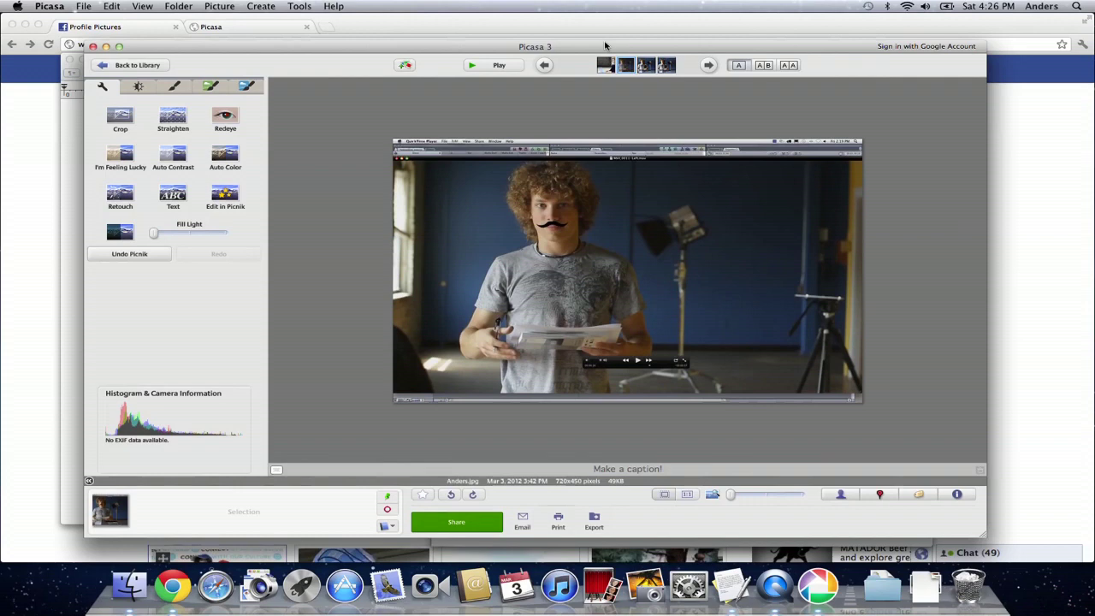
# Step: Save the edited photo to the Desktop with _Moustache appended to its file name
pyautogui.click(83, 6)
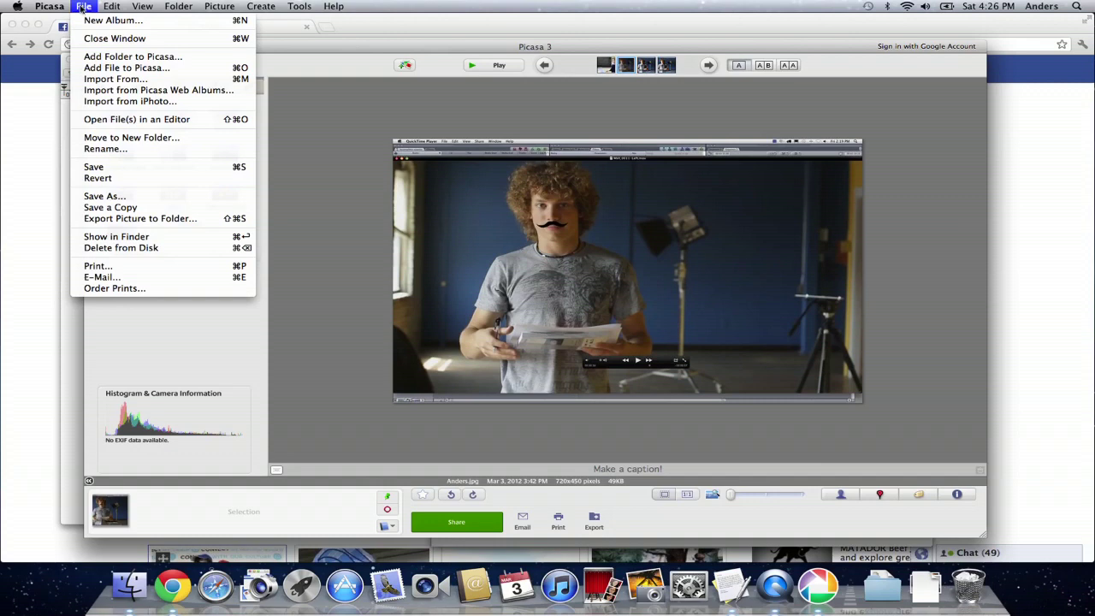
pyautogui.click(134, 196)
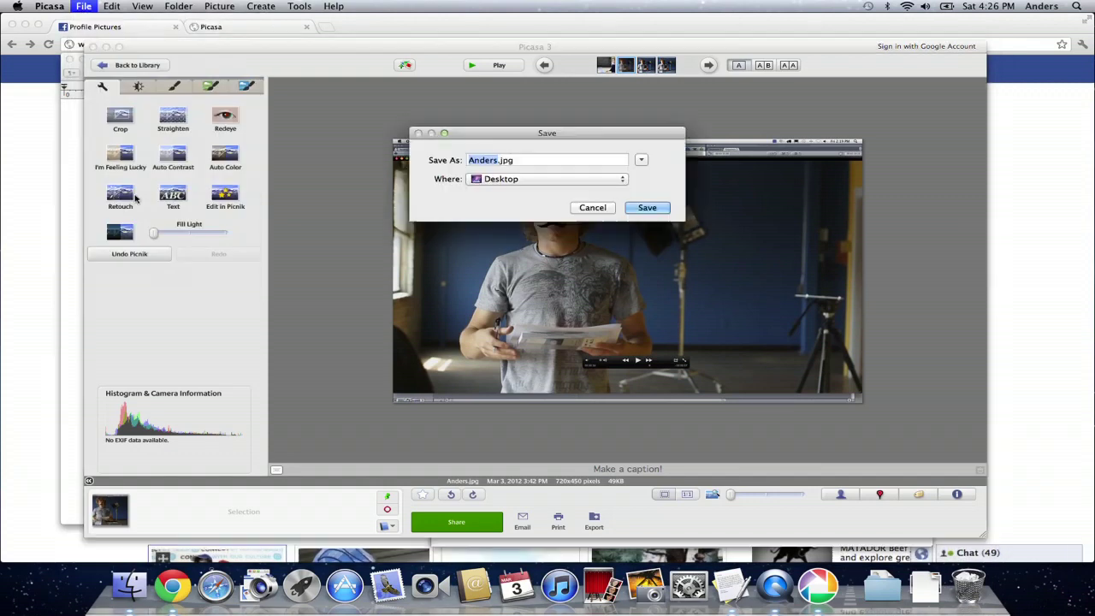
pyautogui.press('Right')
pyautogui.write('_Moustache')
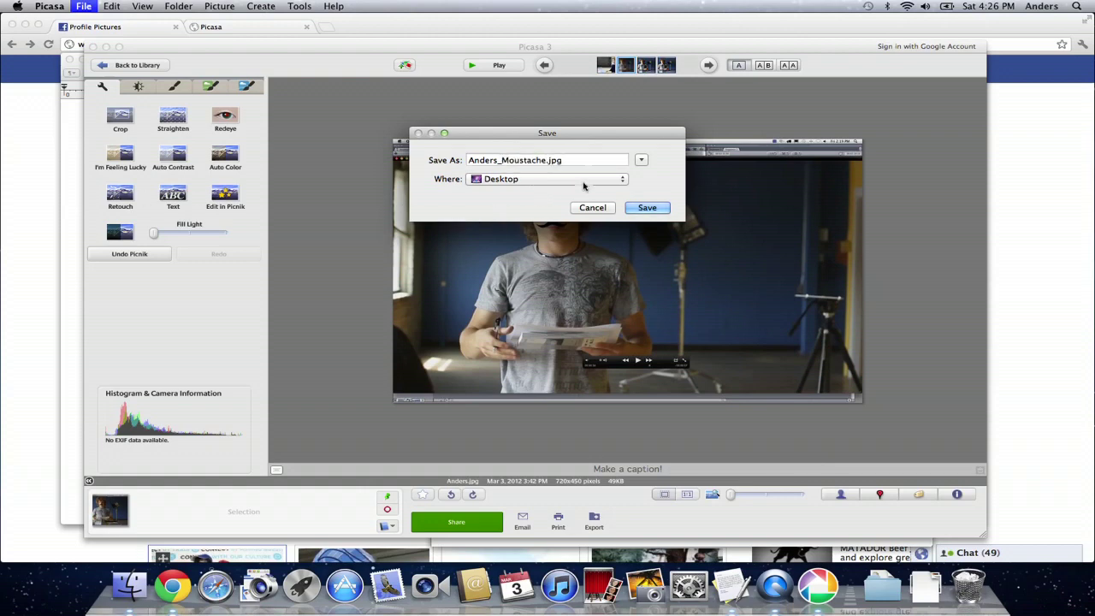
pyautogui.click(647, 207)
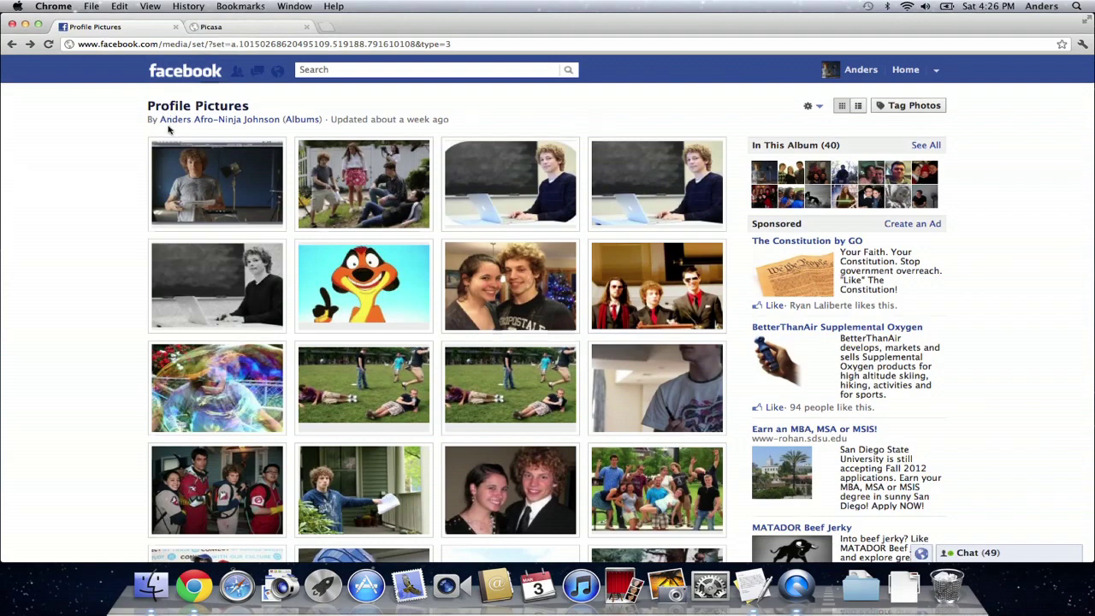
# Step: Start a new profile picture upload and pick the _Moustache.jpg file from the Desktop
pyautogui.click(861, 71)
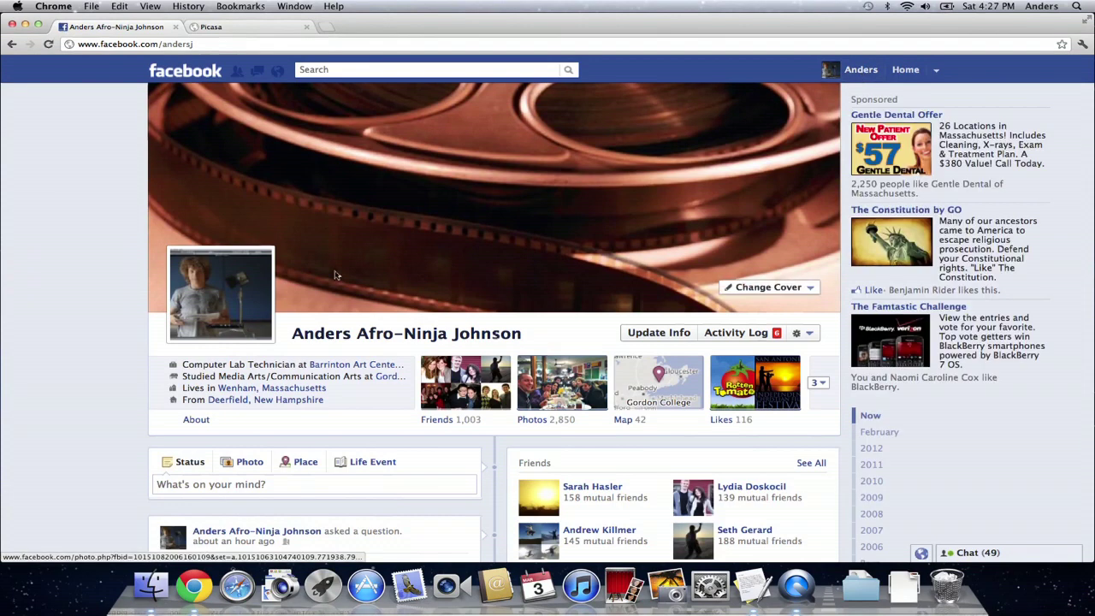
pyautogui.moveTo(213, 313)
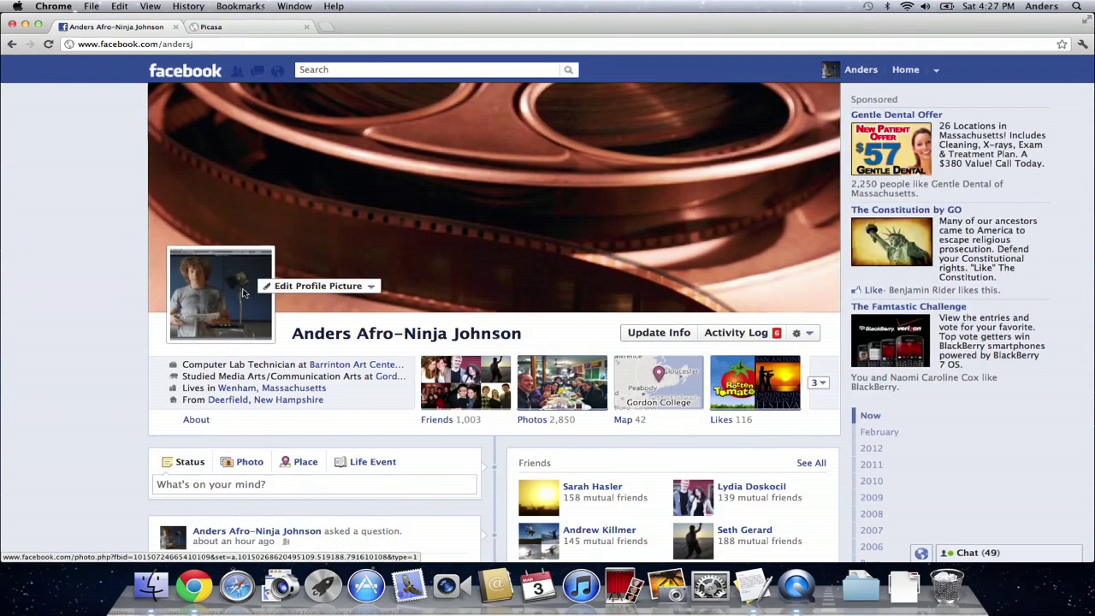
pyautogui.click(301, 288)
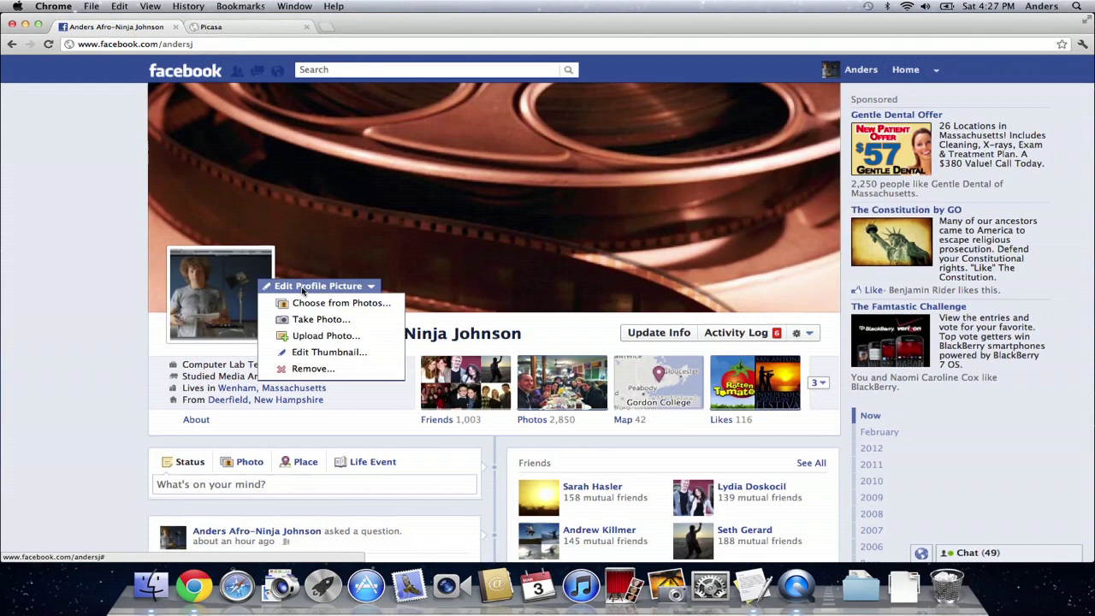
pyautogui.click(324, 336)
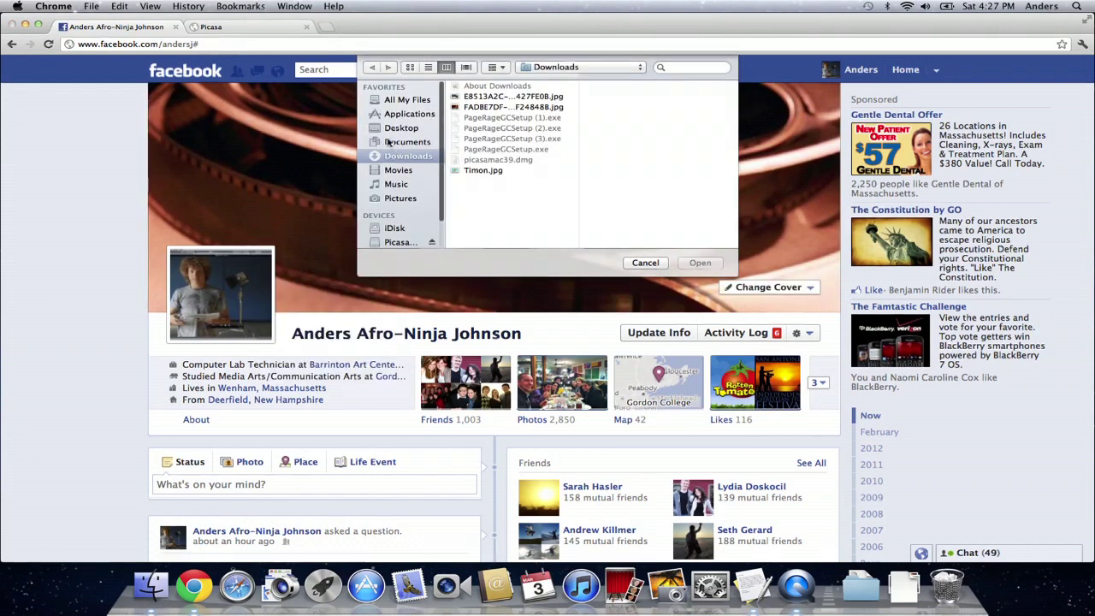
pyautogui.click(378, 129)
pyautogui.click(495, 108)
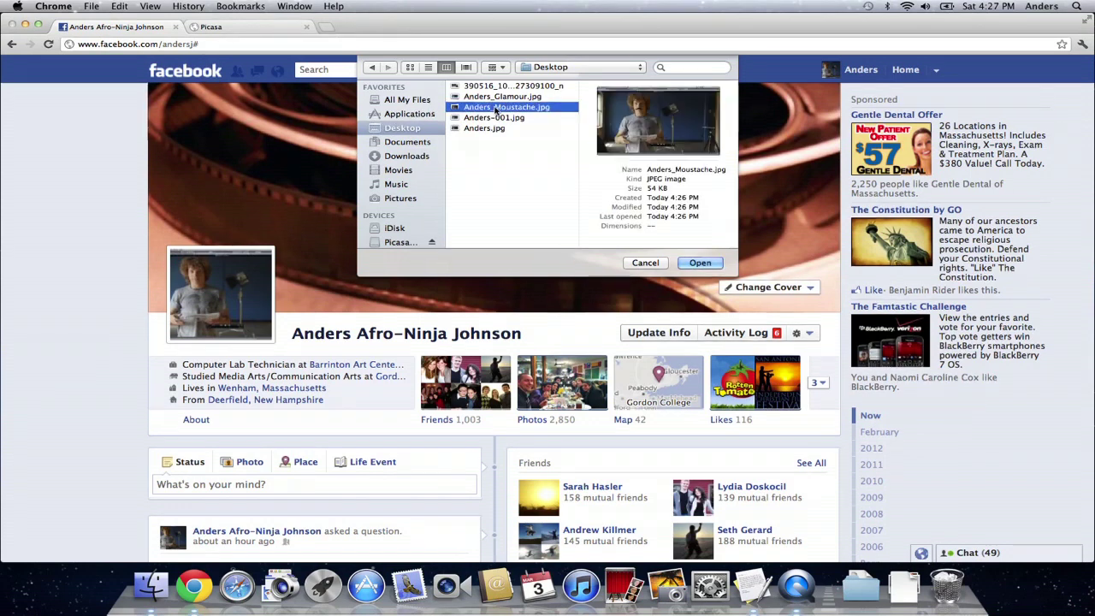